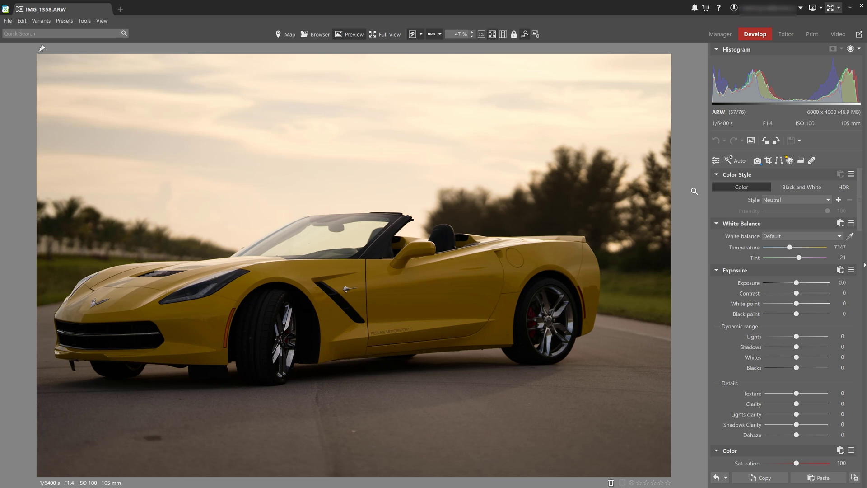
Show the empty Masks panel for the yellow convertible photo in Develop.
{"action": "left_click", "coordinate": [791, 161]}
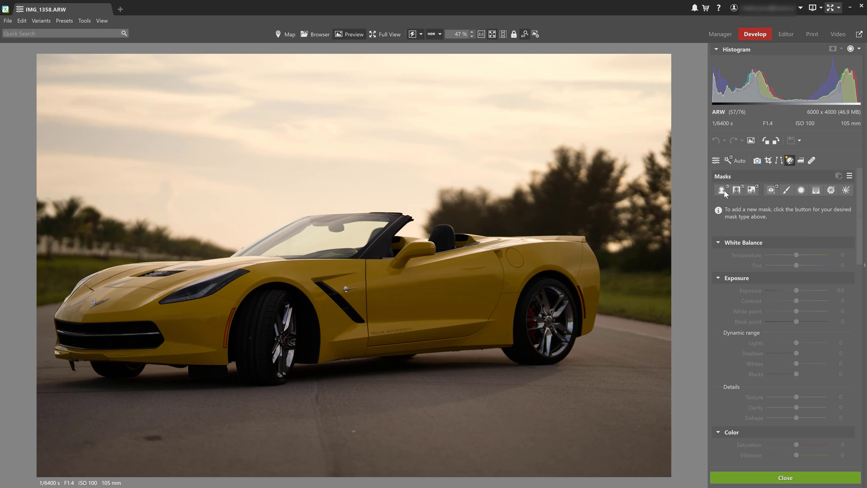
Create an AI Subject mask of the car, trial brightening it, then reset exposure and contrast to zero.
{"action": "left_click", "coordinate": [723, 191]}
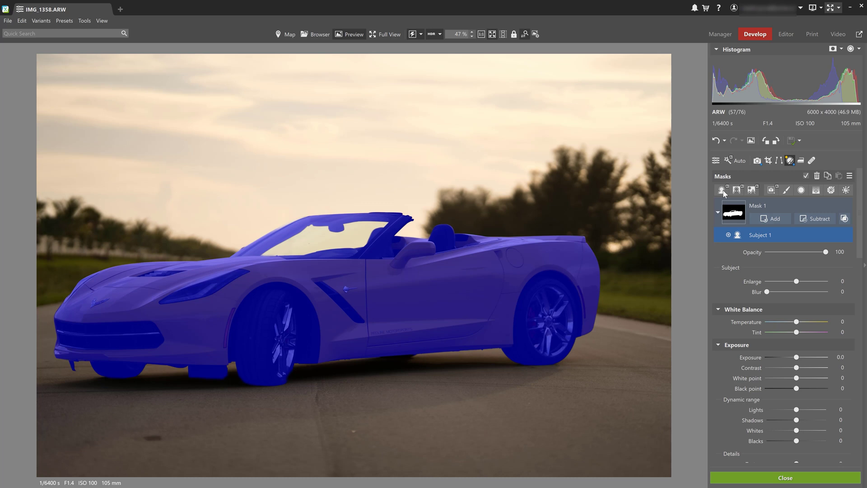
{"action": "left_click_drag", "start_coordinate": [797, 357], "coordinate": [802, 368]}
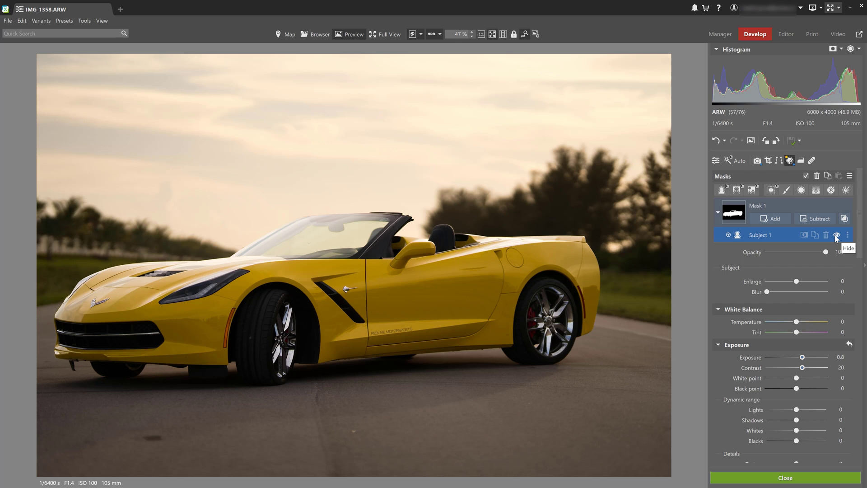
{"action": "left_click", "coordinate": [837, 235]}
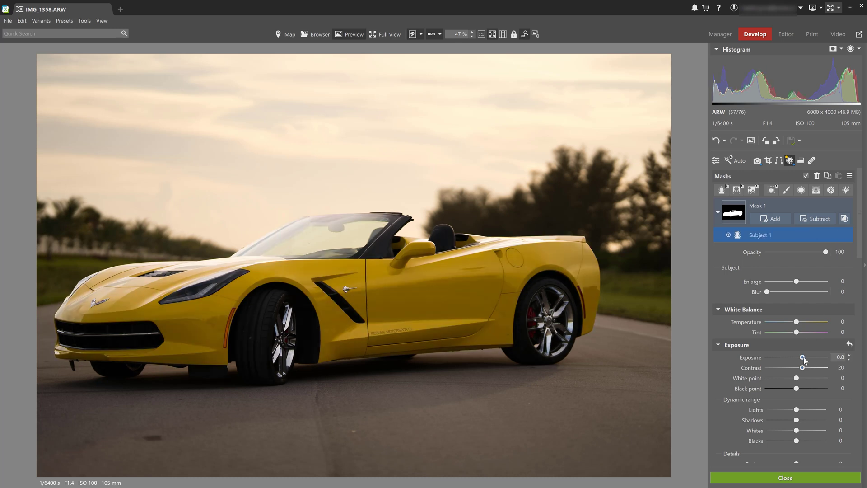
{"action": "double_click", "coordinate": [802, 357]}
{"action": "double_click", "coordinate": [803, 368]}
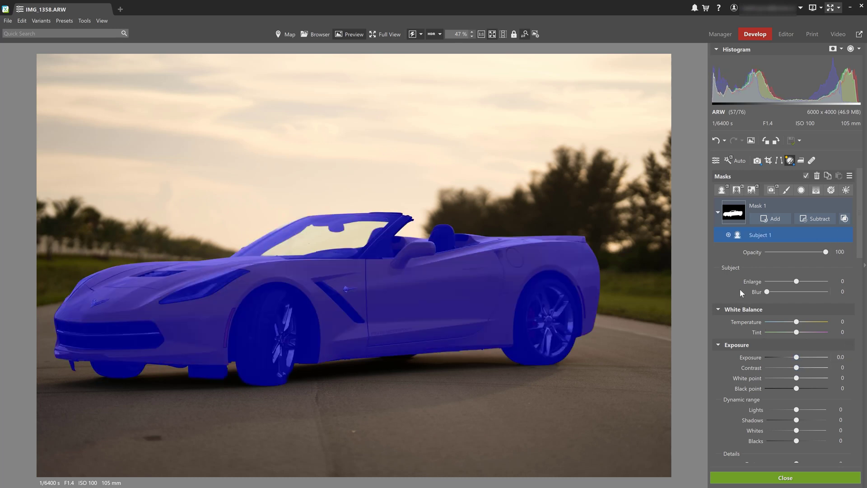
Lower the car mask's opacity to 31, reset its Enlarge to zero, and add a Background mask.
{"action": "mouse_move", "coordinate": [825, 252]}
{"action": "left_mouse_down"}
{"action": "mouse_move", "coordinate": [785, 252]}
{"action": "mouse_move", "coordinate": [833, 252]}
{"action": "left_mouse_up"}
{"action": "mouse_move", "coordinate": [797, 281]}
{"action": "left_mouse_down"}
{"action": "mouse_move", "coordinate": [839, 293]}
{"action": "mouse_move", "coordinate": [767, 293]}
{"action": "left_mouse_up"}
{"action": "double_click", "coordinate": [808, 281]}
{"action": "left_click", "coordinate": [736, 190]}
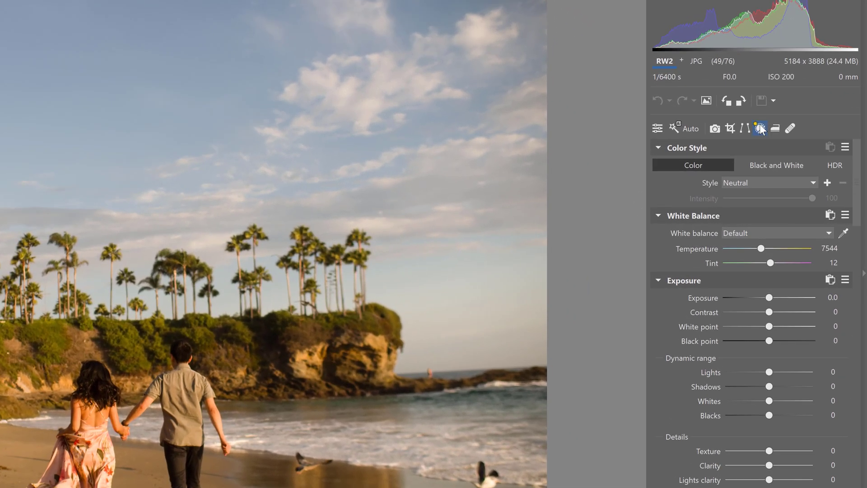
Open Masks on the beach photo and create an AI Sky mask.
{"action": "left_click", "coordinate": [761, 129]}
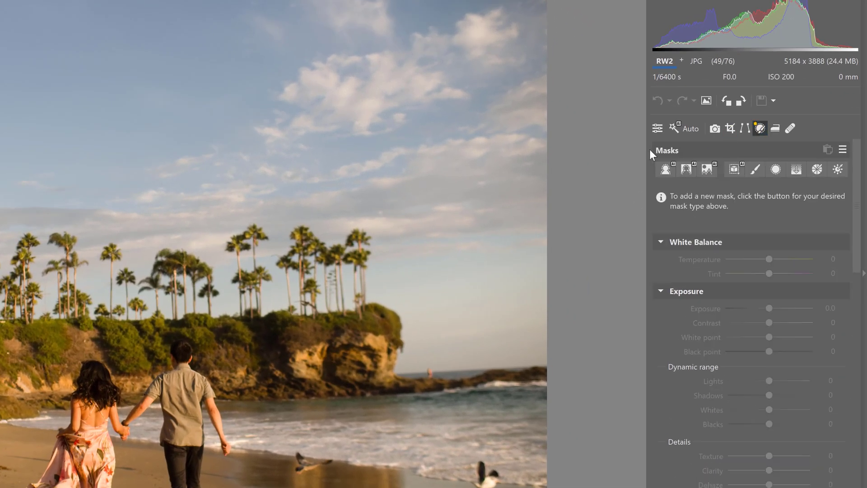
{"action": "left_click", "coordinate": [709, 170]}
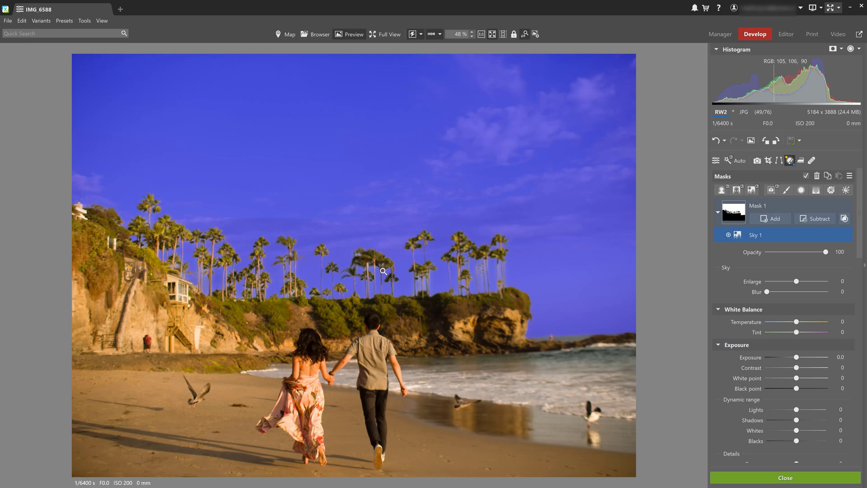
Subtract a linear gradient from the sky mask, placed across the palm-tree line.
{"action": "left_click", "coordinate": [826, 220]}
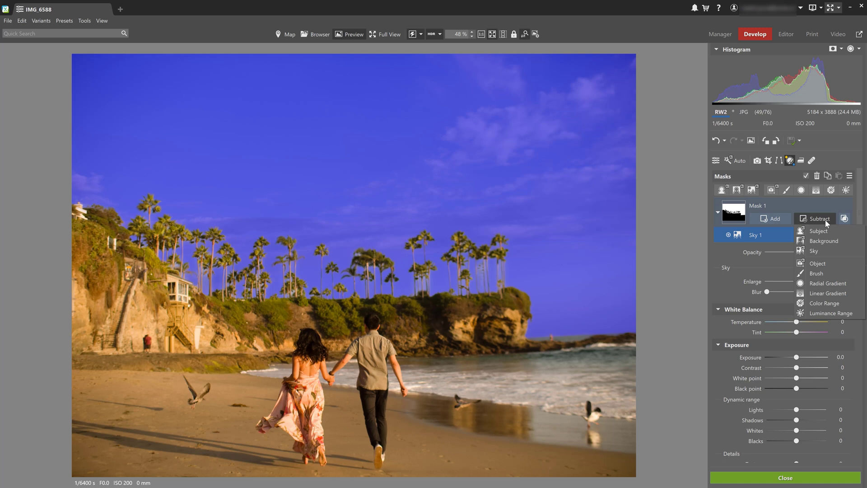
{"action": "left_click", "coordinate": [829, 294]}
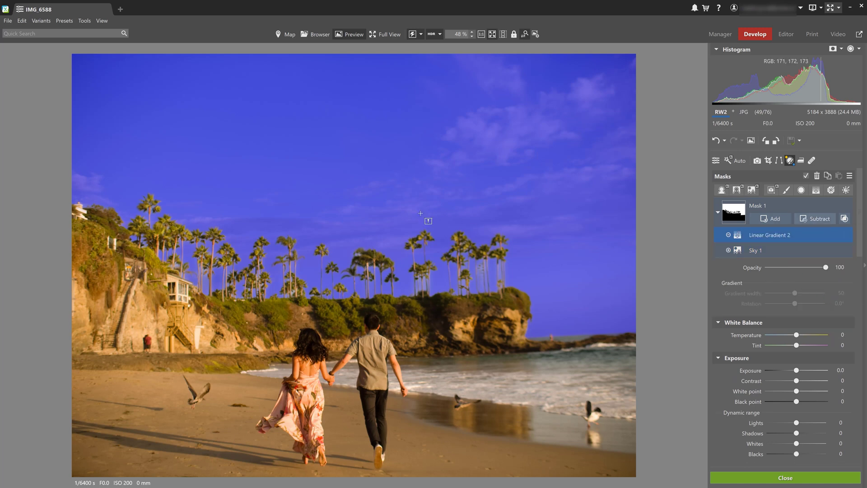
{"action": "mouse_move", "coordinate": [346, 189]}
{"action": "left_mouse_down"}
{"action": "mouse_move", "coordinate": [377, 187]}
{"action": "mouse_move", "coordinate": [346, 331]}
{"action": "left_mouse_up"}
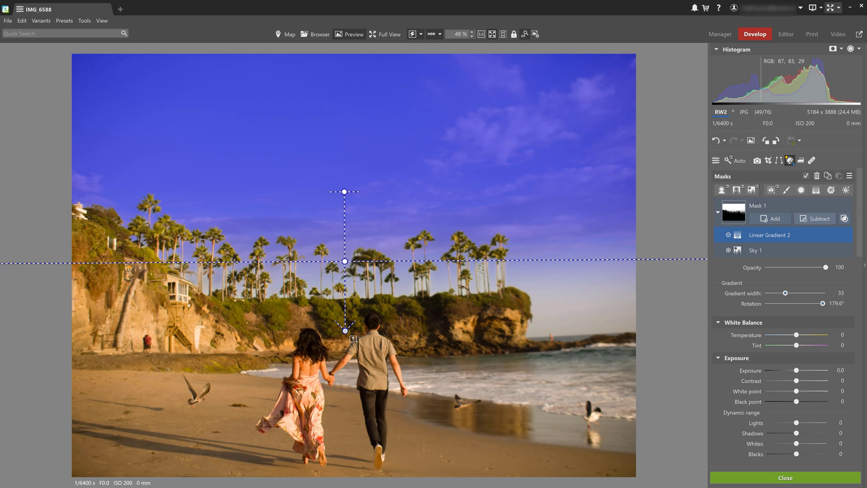
Set the masked sky to Temperature -27, Exposure -0.8, Contrast 58, then compare before and after.
{"action": "left_click_drag", "start_coordinate": [797, 335], "coordinate": [789, 334]}
{"action": "left_click_drag", "start_coordinate": [797, 370], "coordinate": [813, 380]}
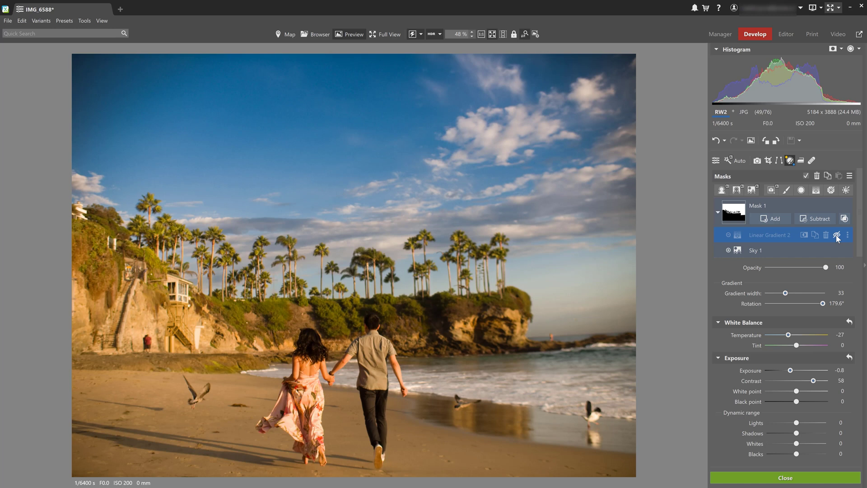
{"action": "left_click", "coordinate": [837, 206]}
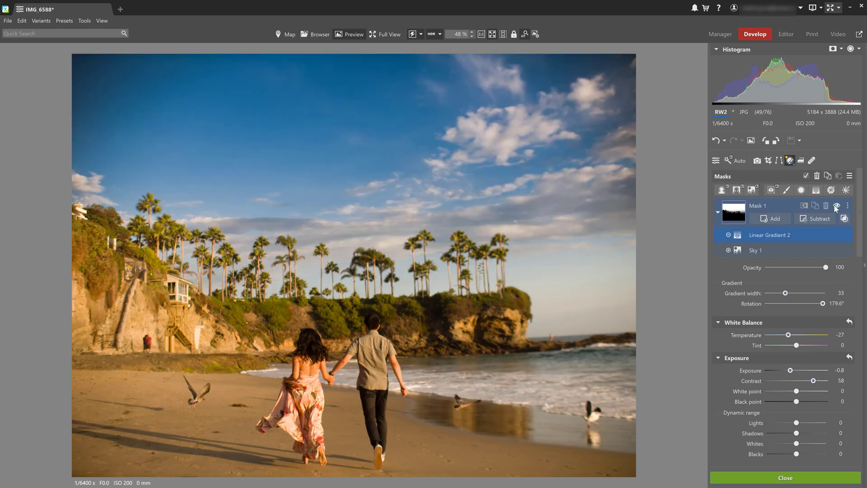
{"action": "left_click", "coordinate": [837, 206]}
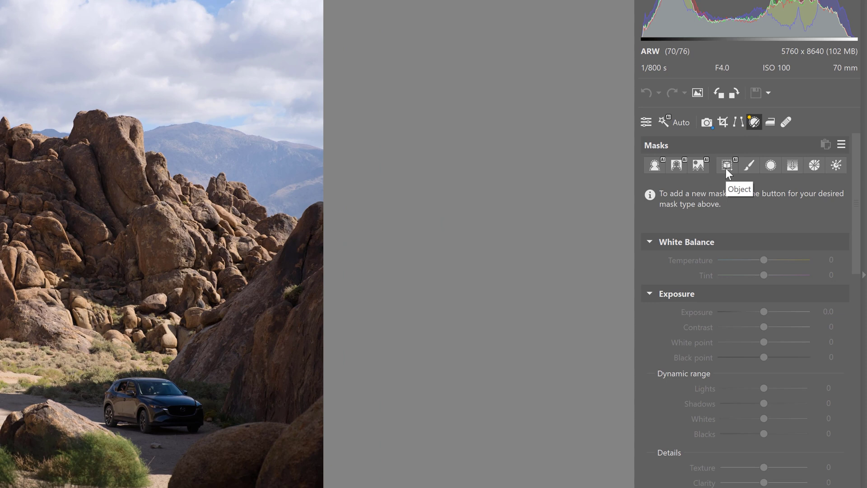
Object-mask the dark car among the desert rocks, then Subject-mask the mara and extend it with Object.
{"action": "left_click", "coordinate": [725, 168]}
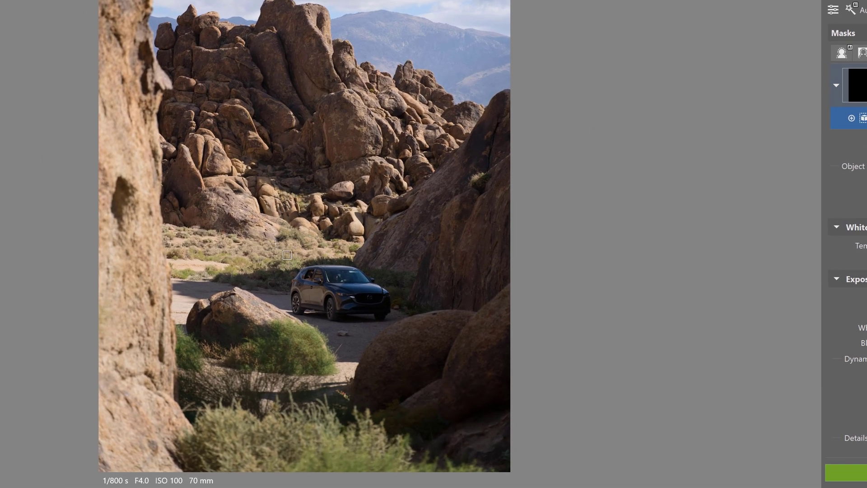
{"action": "left_click_drag", "start_coordinate": [276, 243], "coordinate": [412, 333]}
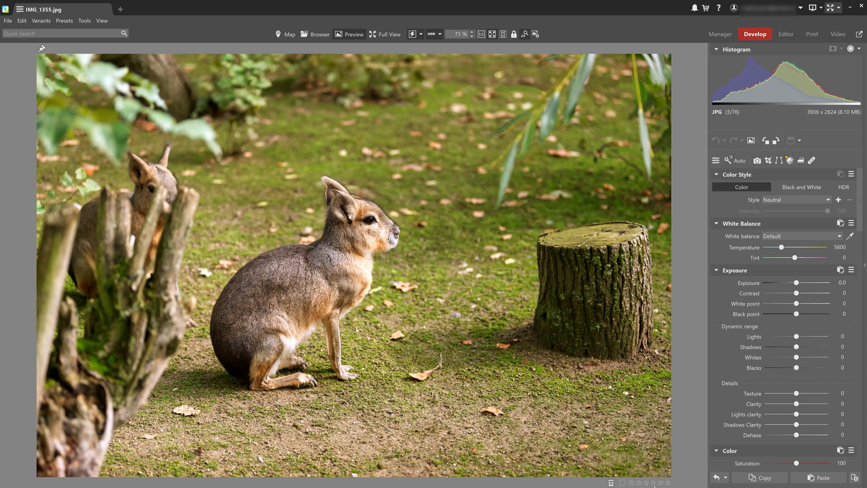
{"action": "left_click", "coordinate": [791, 160]}
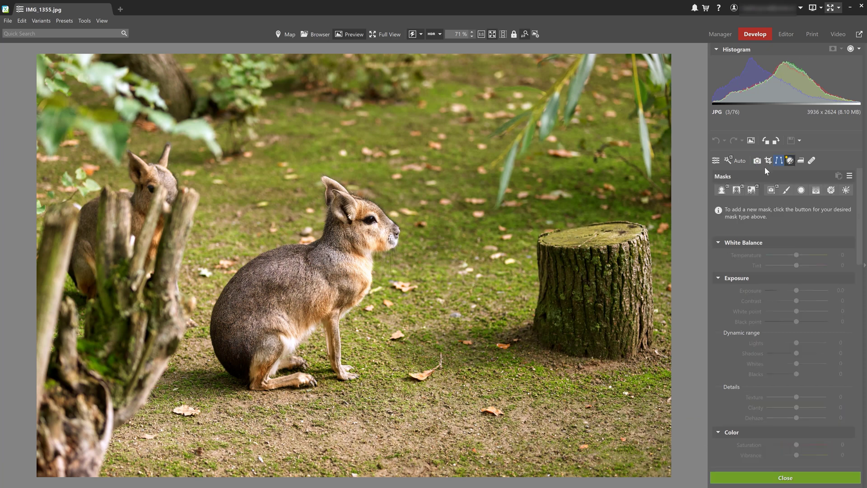
{"action": "left_click", "coordinate": [722, 190]}
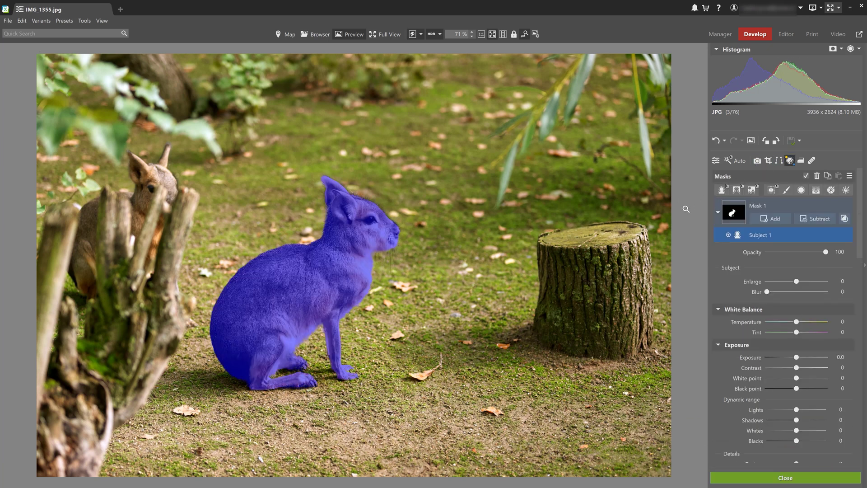
{"action": "left_click", "coordinate": [774, 218]}
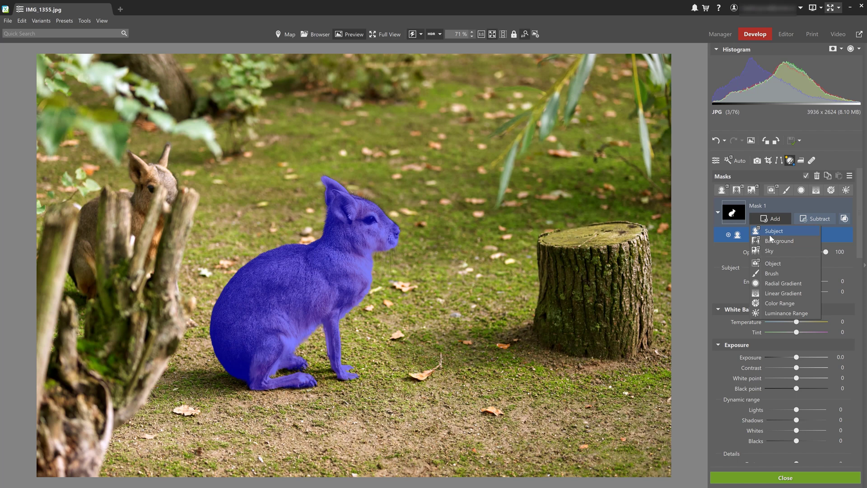
{"action": "left_click", "coordinate": [772, 264]}
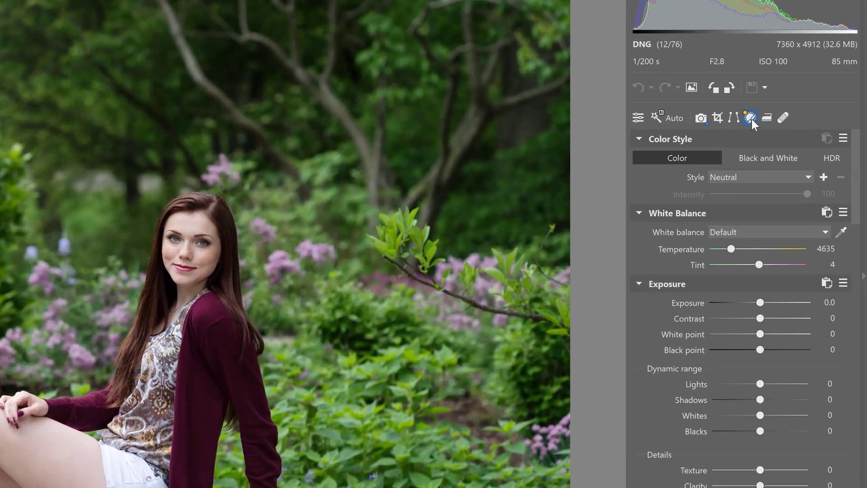
Add a Color Range mask to the portrait, shifted and narrowed to the green foliage.
{"action": "left_click", "coordinate": [752, 119]}
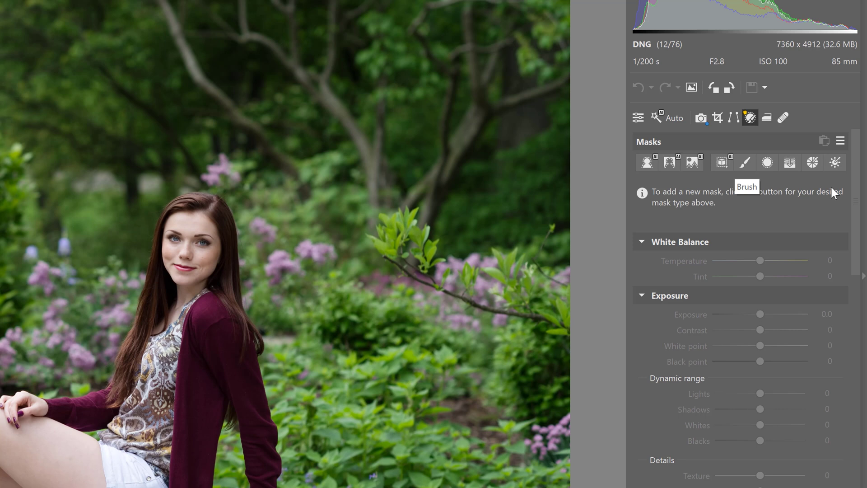
{"action": "left_click", "coordinate": [812, 161]}
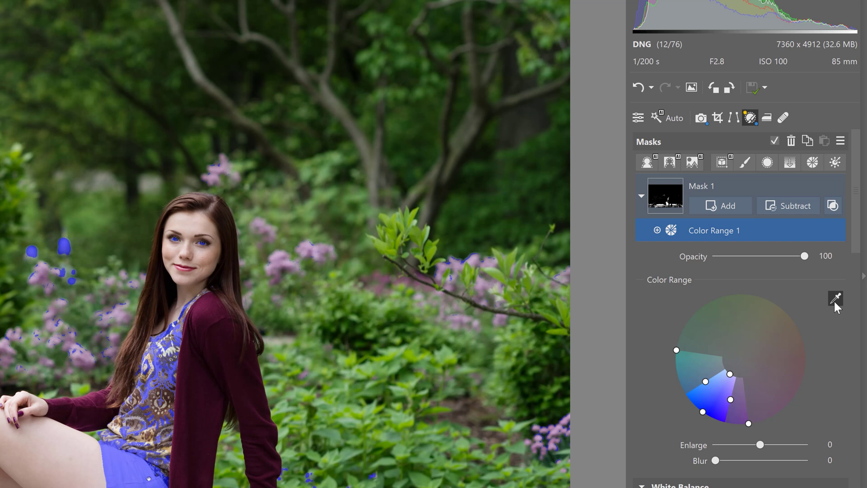
{"action": "left_click", "coordinate": [201, 218]}
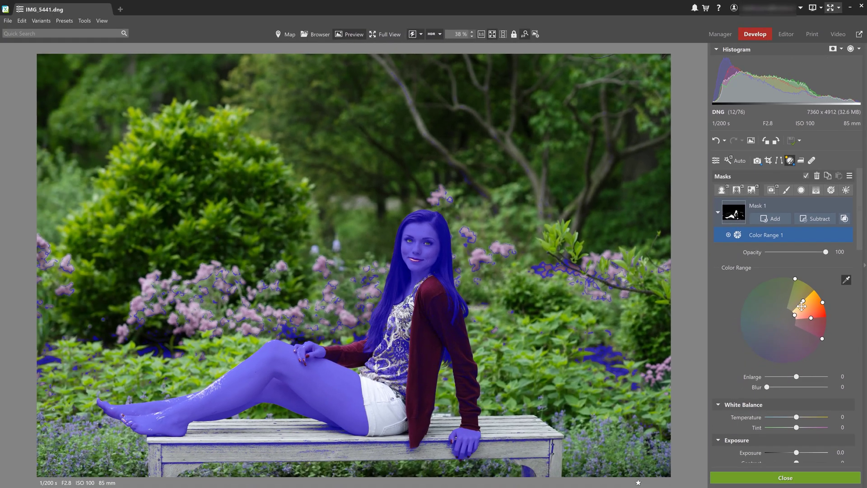
{"action": "mouse_move", "coordinate": [802, 307]}
{"action": "left_mouse_down"}
{"action": "mouse_move", "coordinate": [800, 343]}
{"action": "mouse_move", "coordinate": [752, 309]}
{"action": "mouse_move", "coordinate": [803, 282]}
{"action": "left_mouse_up"}
{"action": "mouse_move", "coordinate": [750, 294]}
{"action": "left_mouse_down"}
{"action": "mouse_move", "coordinate": [756, 288]}
{"action": "mouse_move", "coordinate": [764, 332]}
{"action": "mouse_move", "coordinate": [757, 286]}
{"action": "left_mouse_up"}
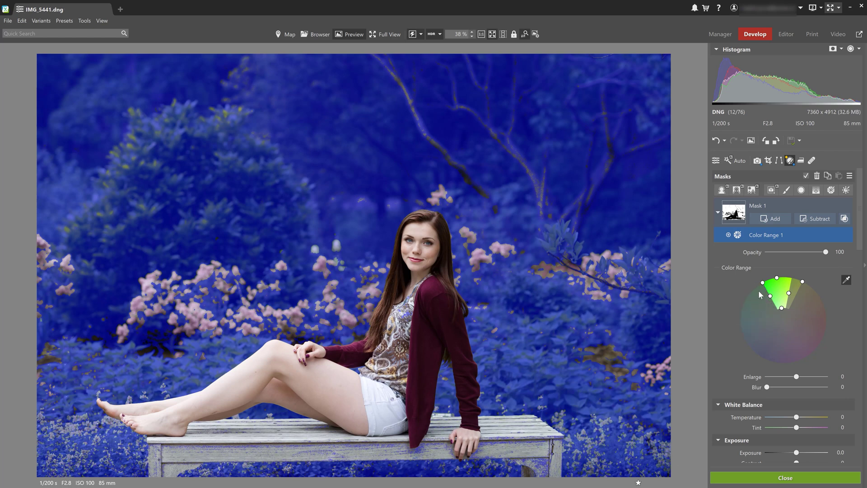
Lower the masked foliage's tint to -12 and slightly reduce its exposure.
{"action": "scroll", "coordinate": [753, 316], "scroll_direction": "down", "scroll_amount": 3}
{"action": "left_click", "coordinate": [793, 364]}
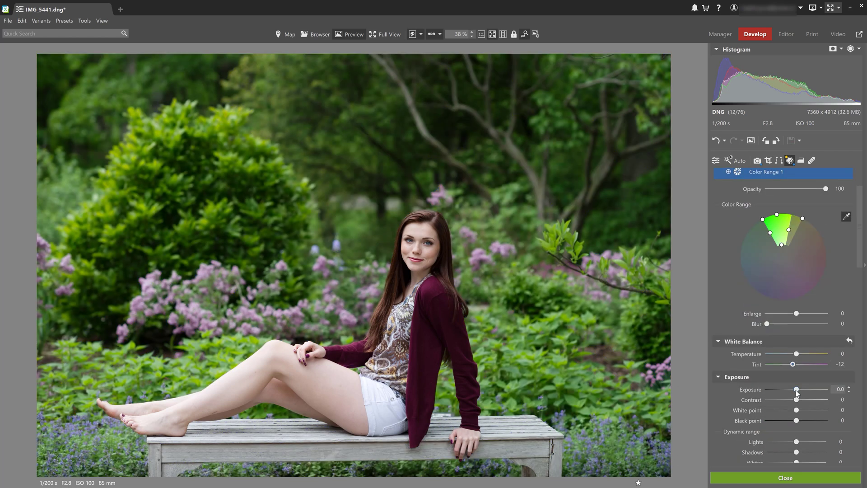
{"action": "left_click_drag", "start_coordinate": [796, 389], "coordinate": [795, 389]}
{"action": "scroll", "coordinate": [822, 271], "scroll_direction": "up", "scroll_amount": 3}
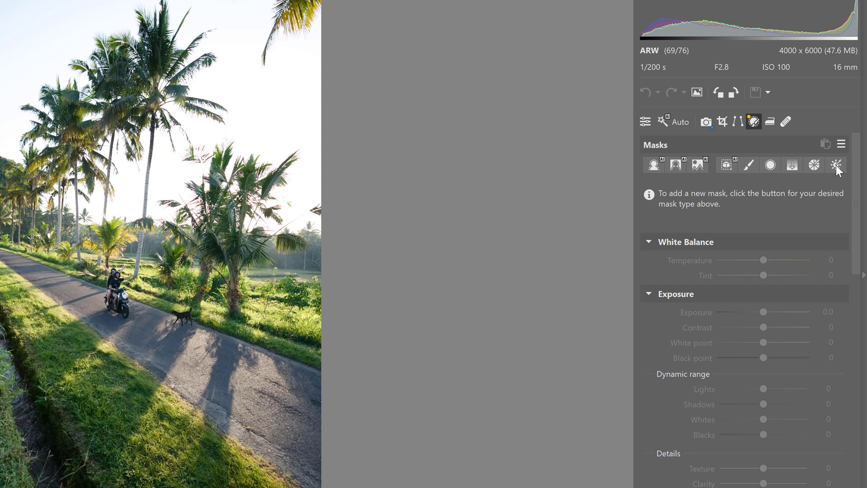
Add a Luminance Range mask narrowed to the brightest tones to isolate the sky.
{"action": "left_click", "coordinate": [836, 166]}
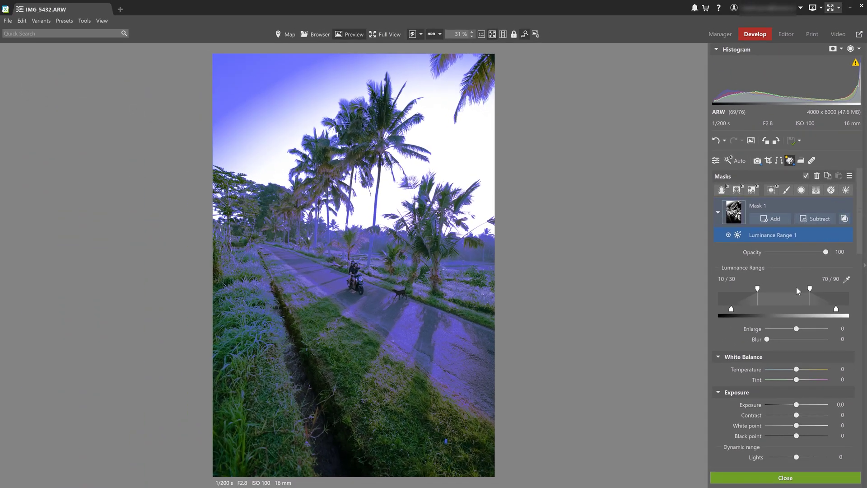
{"action": "mouse_move", "coordinate": [787, 303]}
{"action": "left_mouse_down"}
{"action": "mouse_move", "coordinate": [813, 302]}
{"action": "mouse_move", "coordinate": [800, 289]}
{"action": "left_mouse_up"}
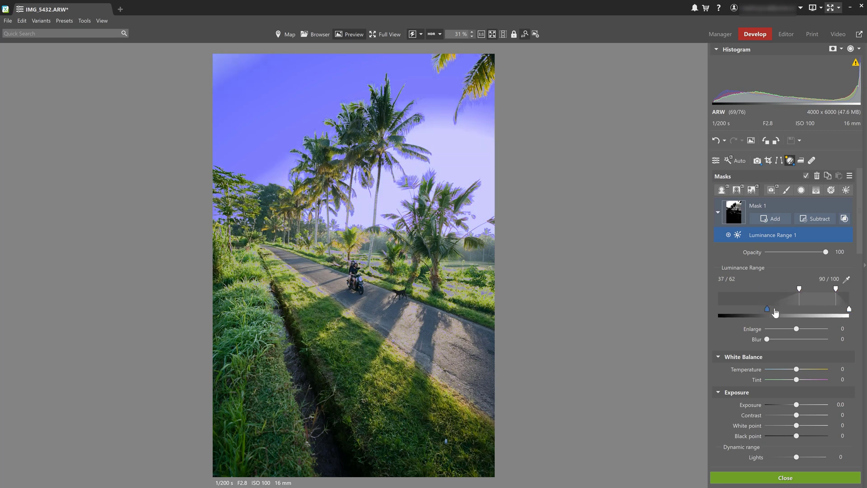
{"action": "left_click_drag", "start_coordinate": [757, 309], "coordinate": [780, 310]}
{"action": "mouse_move", "coordinate": [836, 289]}
{"action": "left_mouse_down"}
{"action": "mouse_move", "coordinate": [846, 289]}
{"action": "mouse_move", "coordinate": [782, 291]}
{"action": "mouse_move", "coordinate": [795, 293]}
{"action": "left_mouse_up"}
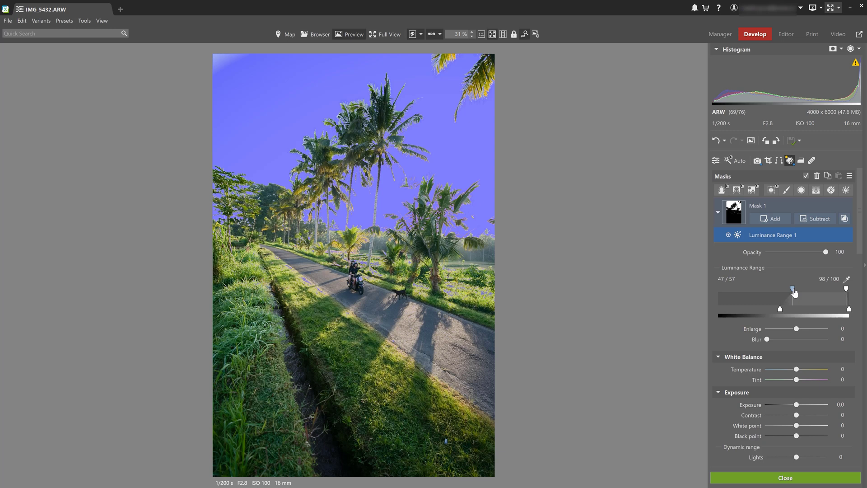
Give the masked sky a blue Color Overlay in Darken mode at intensity 13.
{"action": "left_click_drag", "start_coordinate": [860, 249], "coordinate": [859, 459]}
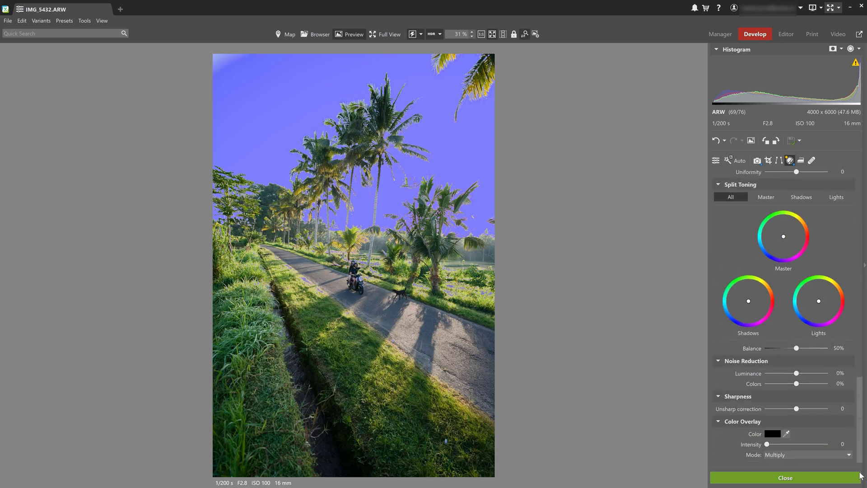
{"action": "left_click", "coordinate": [771, 433]}
{"action": "left_click", "coordinate": [415, 307]}
{"action": "left_click", "coordinate": [512, 308]}
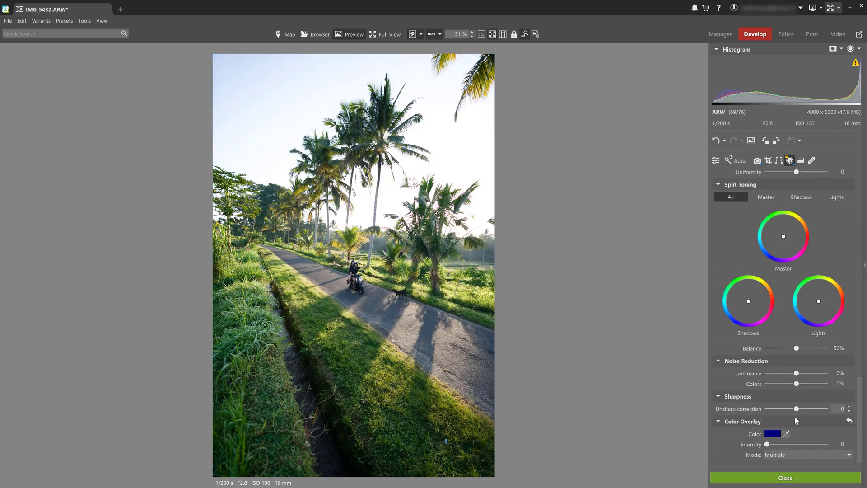
{"action": "left_click", "coordinate": [795, 455]}
{"action": "left_click", "coordinate": [783, 303]}
{"action": "left_click_drag", "start_coordinate": [767, 445], "coordinate": [773, 446]}
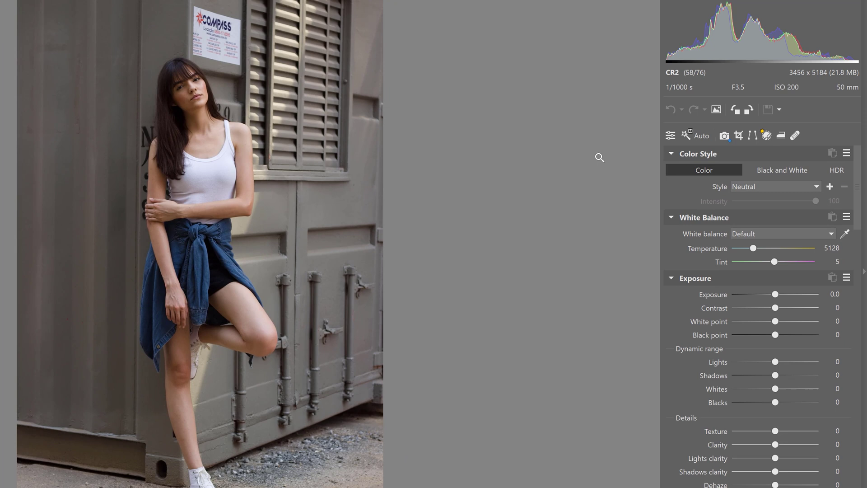
Apply the Local Adjustments presets Lighten Subject and then Darken Background to the container portrait.
{"action": "left_click", "coordinate": [670, 138]}
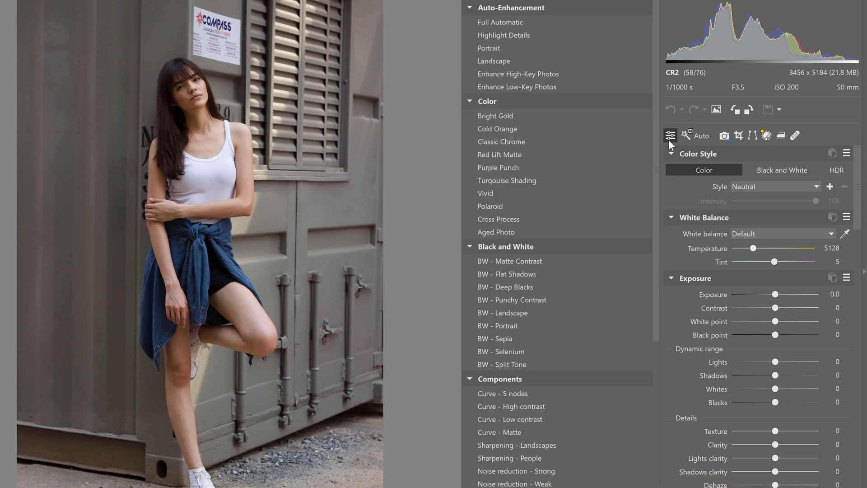
{"action": "scroll", "coordinate": [588, 240], "scroll_direction": "down", "scroll_amount": 2}
{"action": "scroll", "coordinate": [587, 240], "scroll_direction": "down", "scroll_amount": 5}
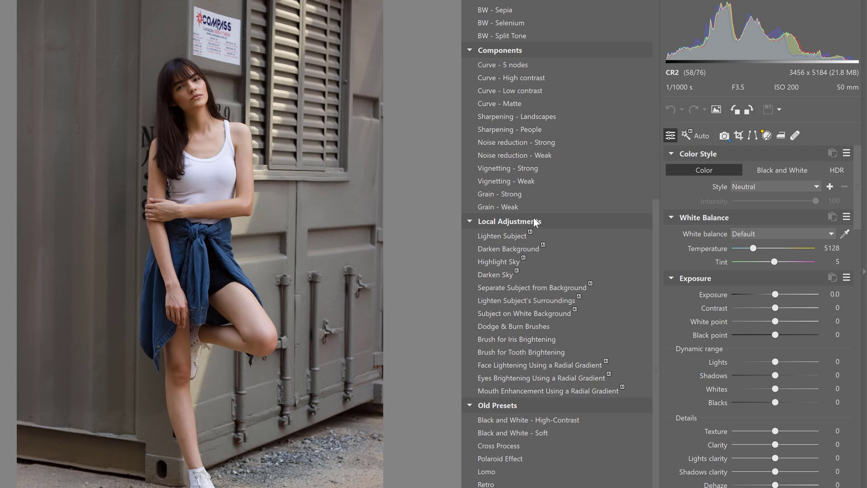
{"action": "left_click", "coordinate": [509, 236]}
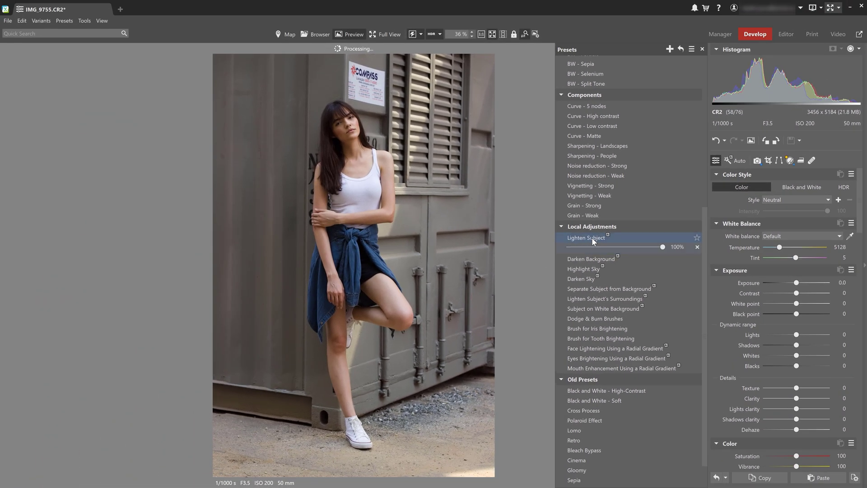
{"action": "left_click", "coordinate": [589, 259]}
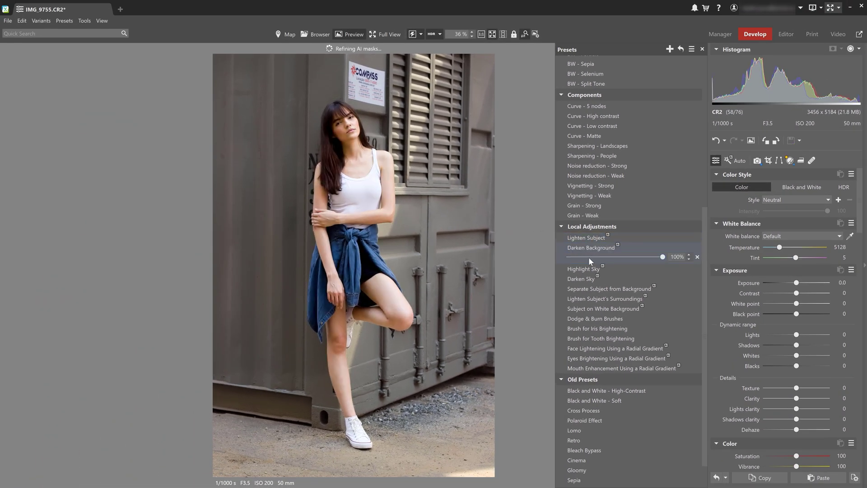